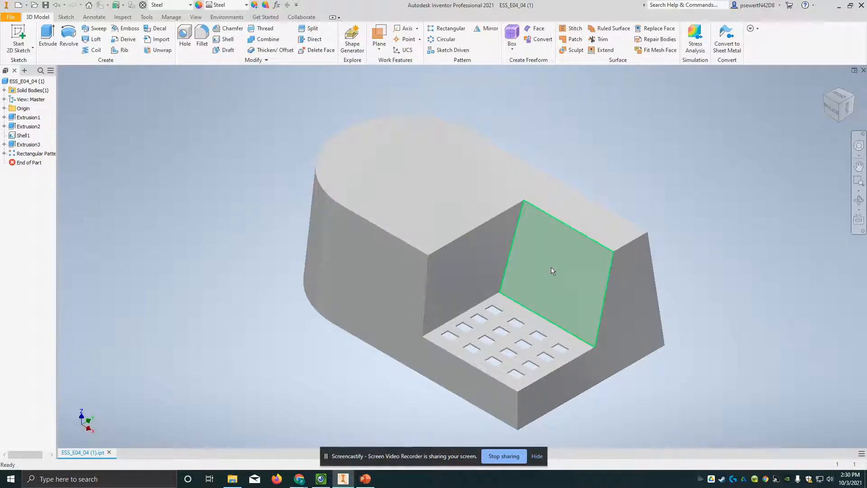
# - Start a 2D sketch on the sloped face above the perforated ledge and place a sketch point near the face's middle
pyautogui.click(22, 33)
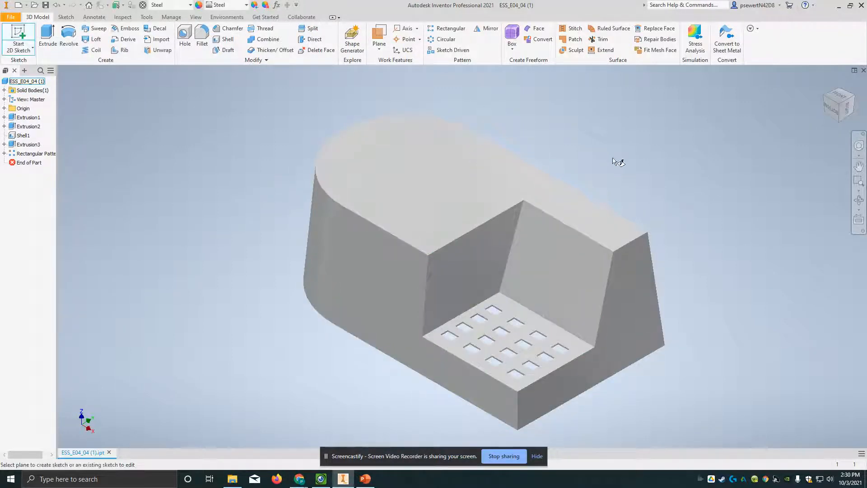
pyautogui.click(569, 271)
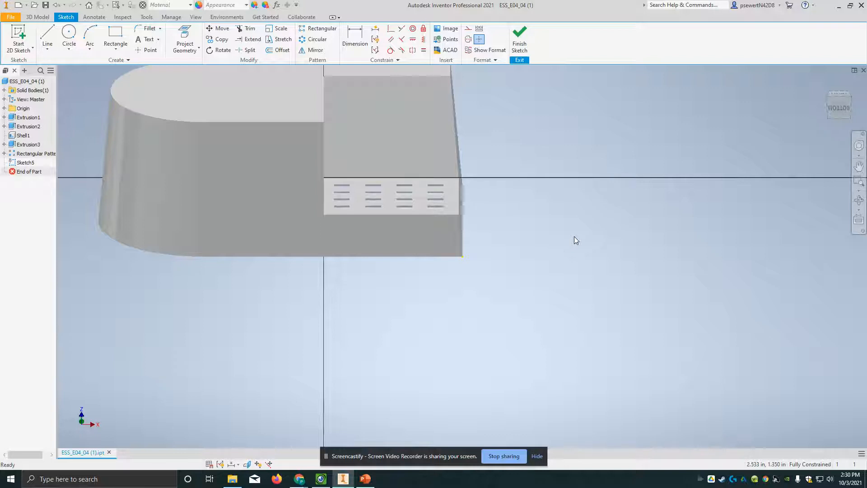
pyautogui.moveTo(382, 133); pyautogui.dragTo(424, 204, button='middle')
pyautogui.scroll(3, 437, 214)
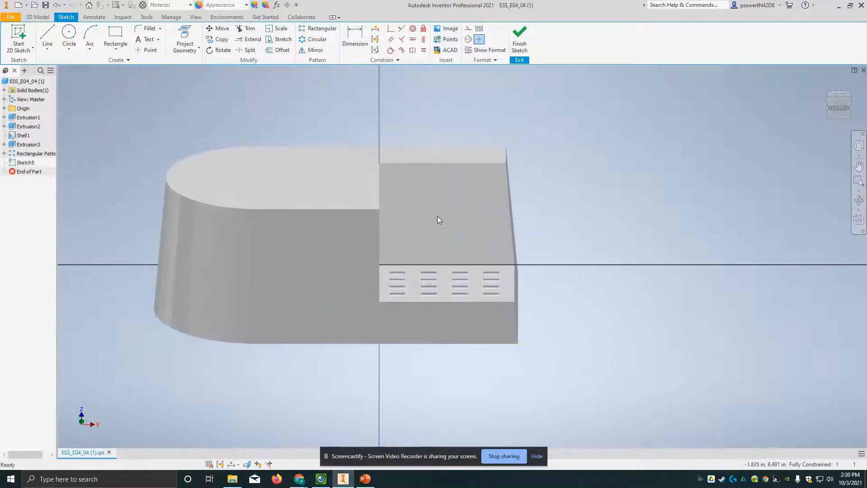
pyautogui.scroll(-6, 439, 210)
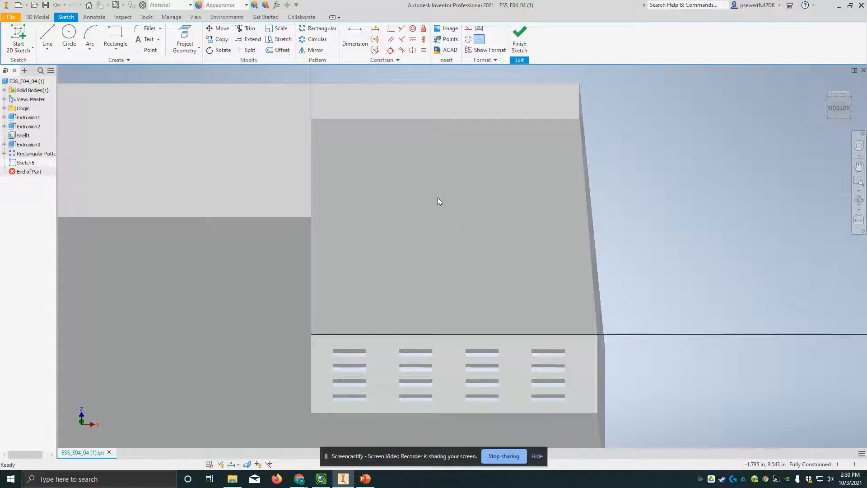
pyautogui.click(147, 50)
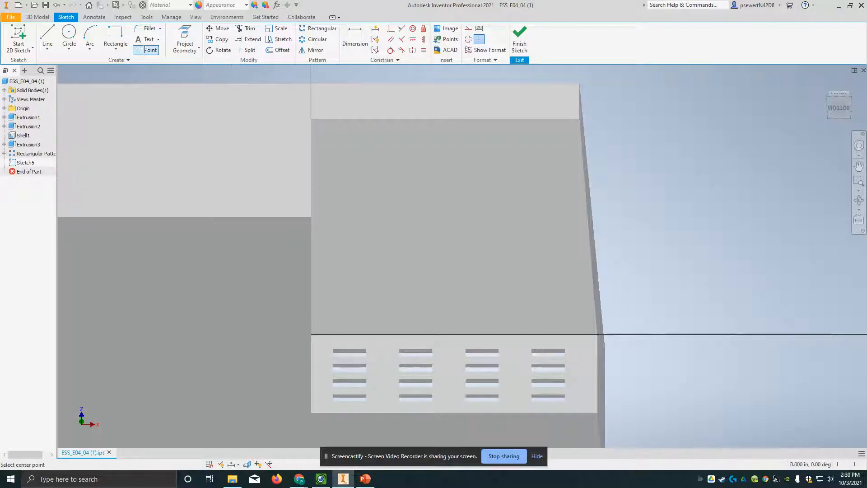
pyautogui.click(432, 218)
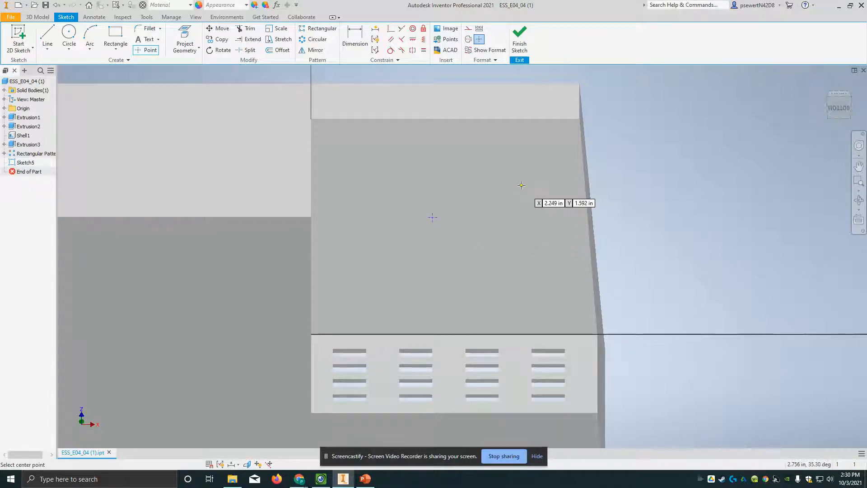
pyautogui.press('Escape')
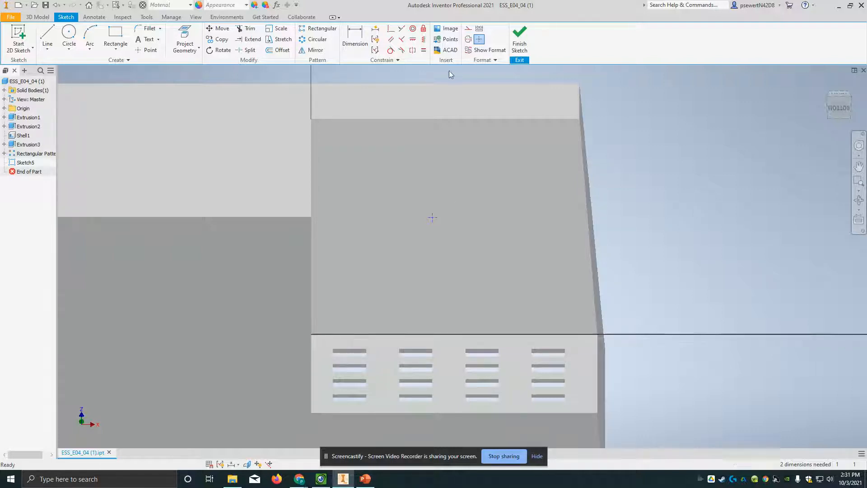
# - Constrain the sketch point vertically to the midpoint of the sloped face's top edge
pyautogui.click(424, 42)
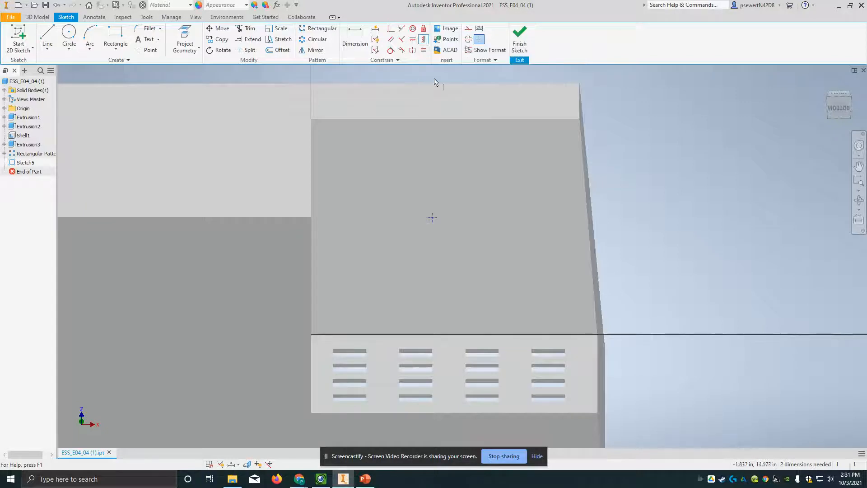
pyautogui.click(436, 218)
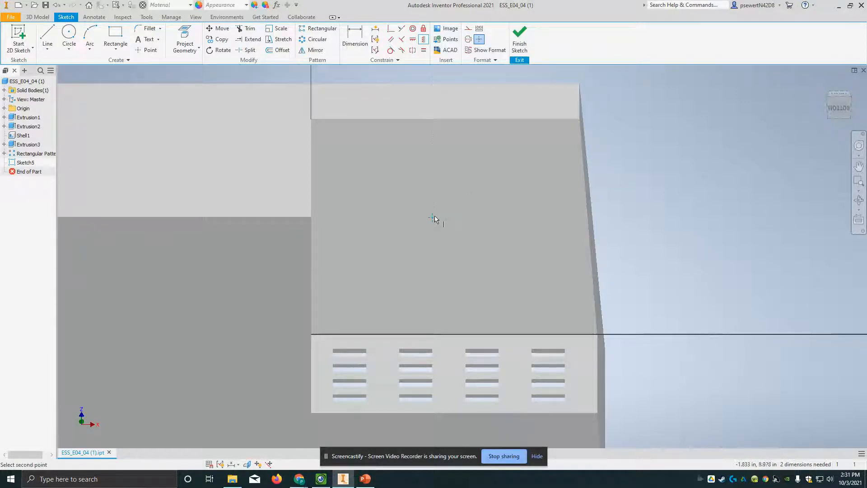
pyautogui.click(445, 119)
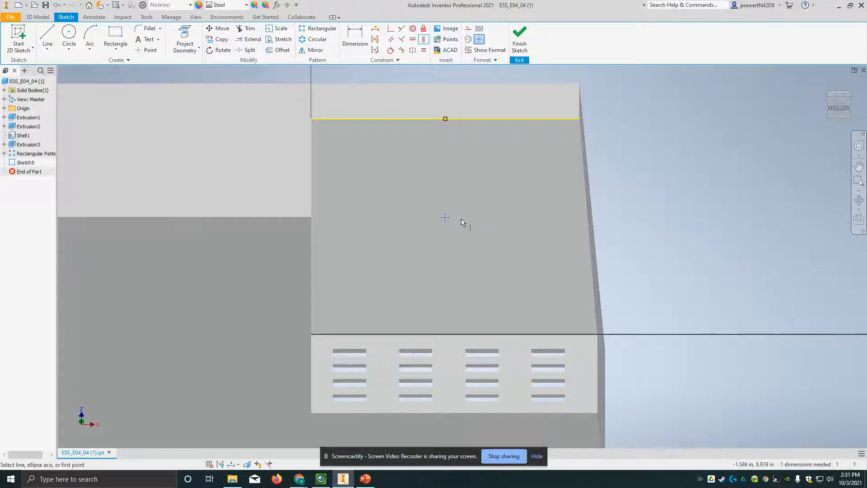
pyautogui.click(416, 44)
pyautogui.click(443, 221)
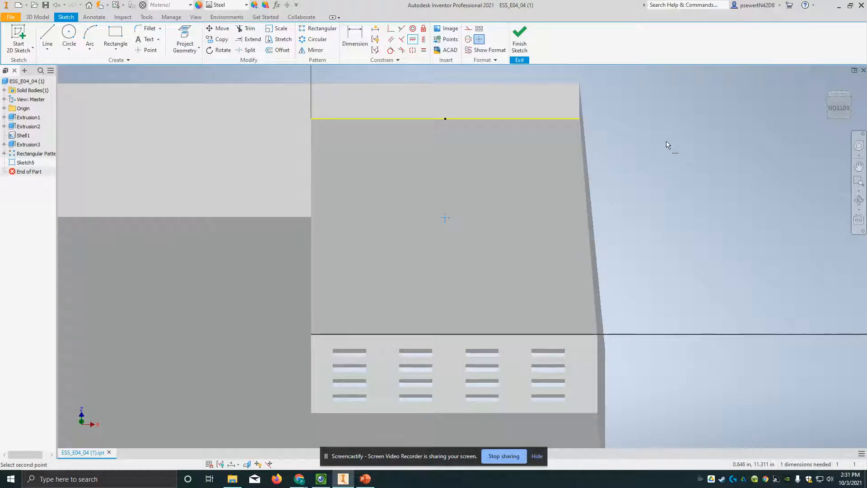
pyautogui.press('Escape')
# - Project the sloped face's outline into the sketch and constrain the point horizontally to the midpoint of its slanted side edge, finishing the sketch
pyautogui.click(185, 40)
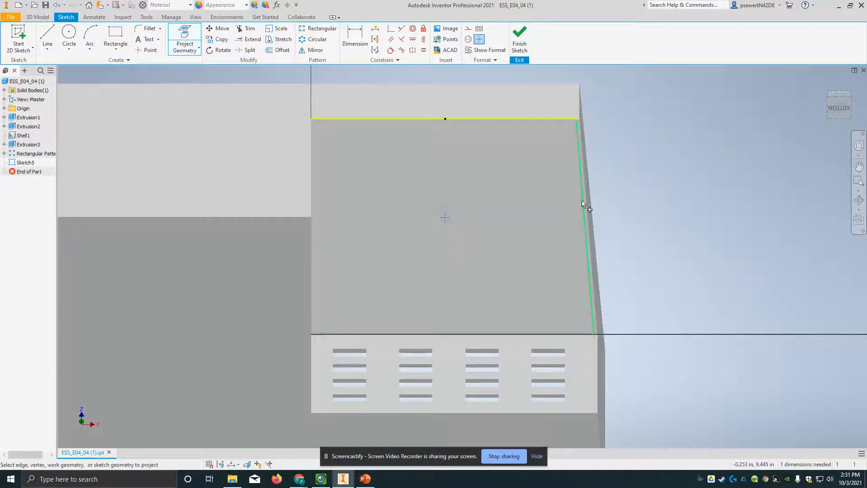
pyautogui.click(534, 216)
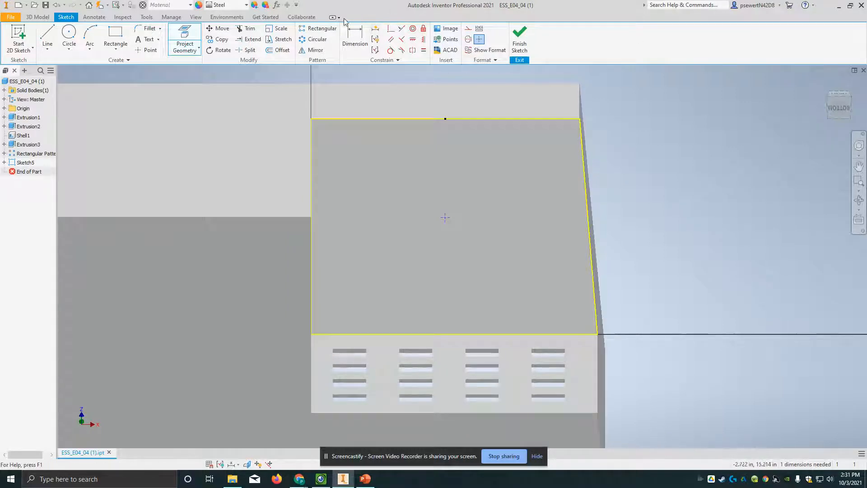
pyautogui.click(413, 39)
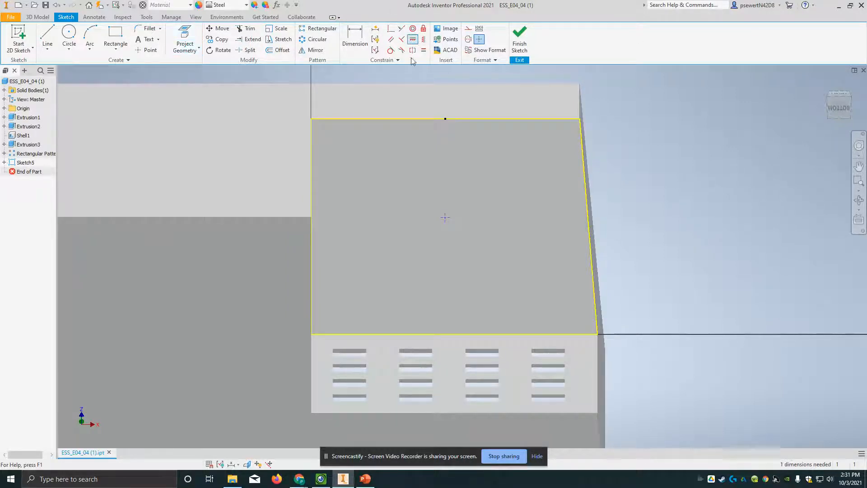
pyautogui.click(448, 220)
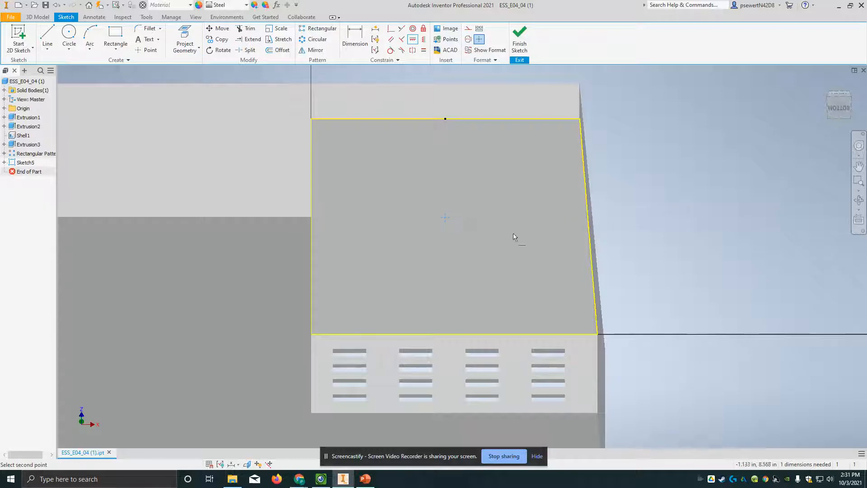
pyautogui.click(588, 227)
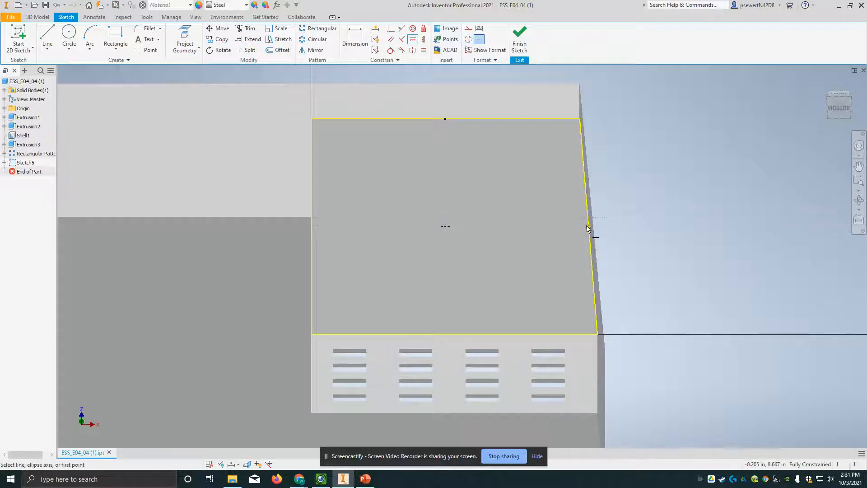
pyautogui.press('Escape')
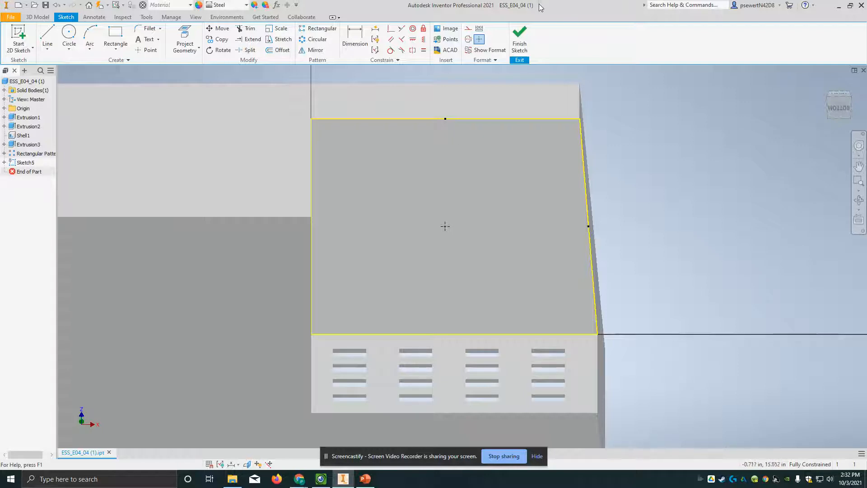
pyautogui.click(520, 37)
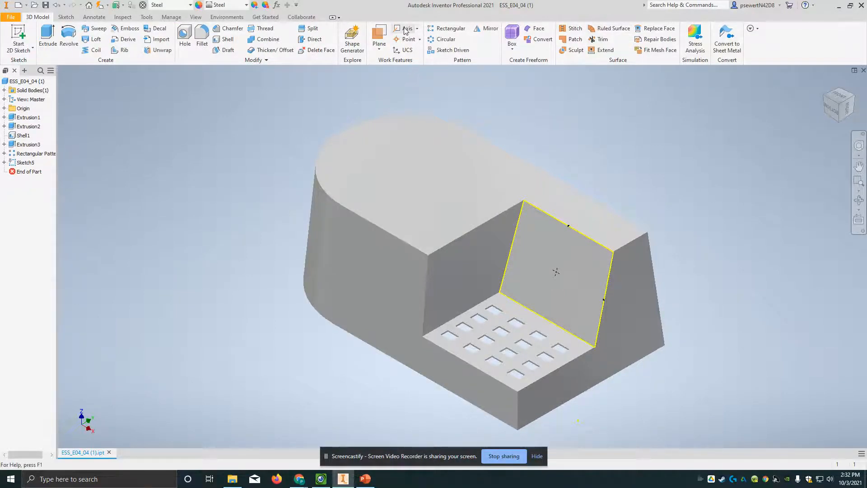
# - Create a work axis normal to the sloped face through the centered sketch point and check it from the right side
pyautogui.click(418, 30)
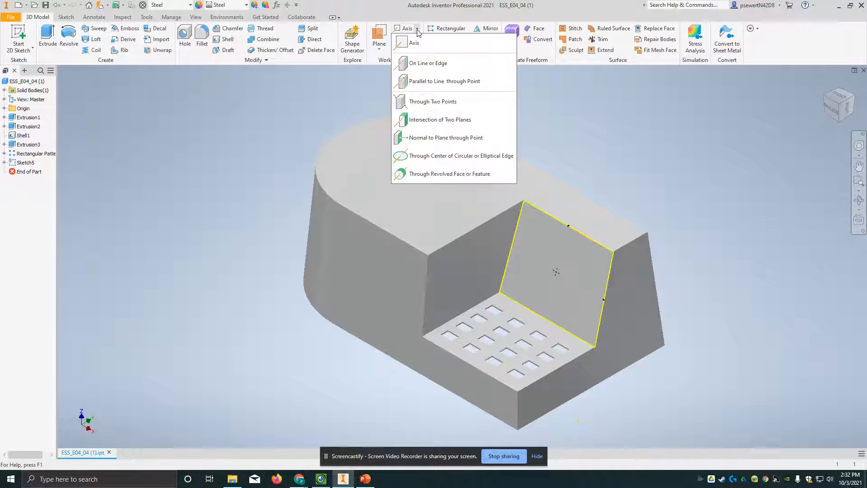
pyautogui.click(443, 137)
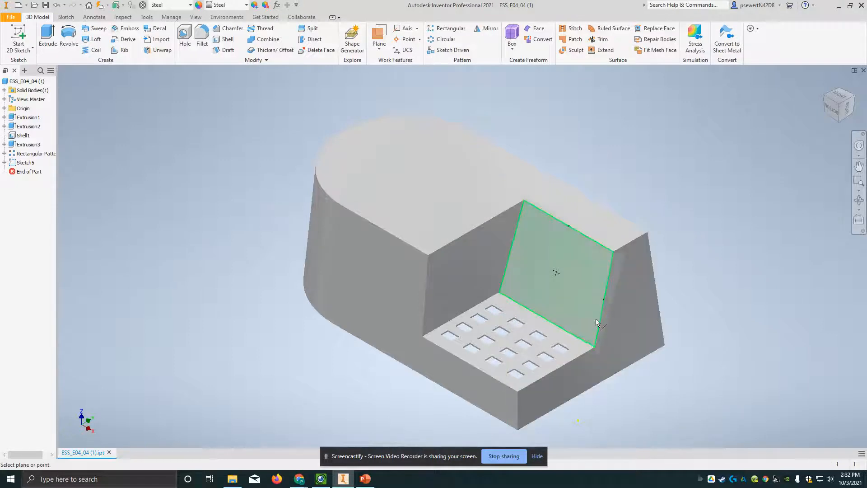
pyautogui.click(558, 276)
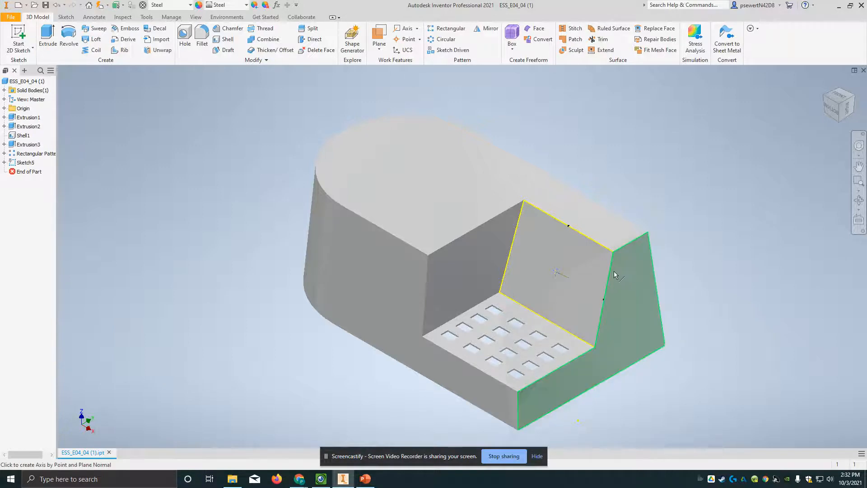
pyautogui.moveTo(607, 287)
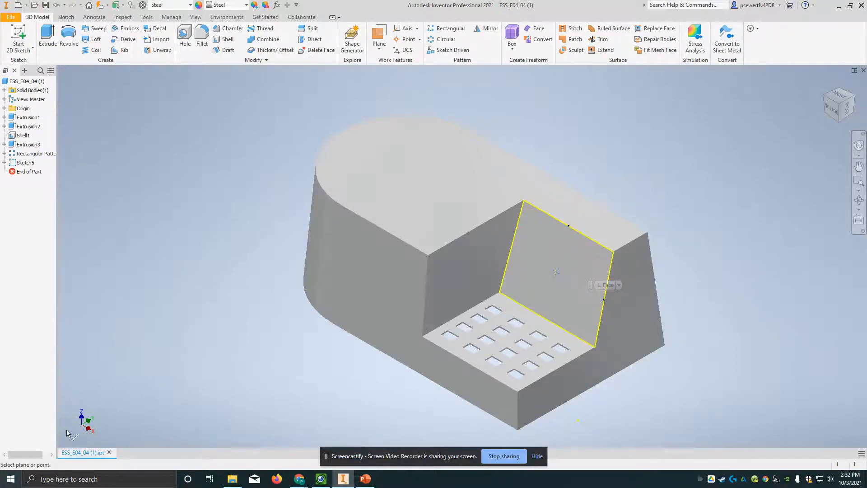
pyautogui.click(591, 272)
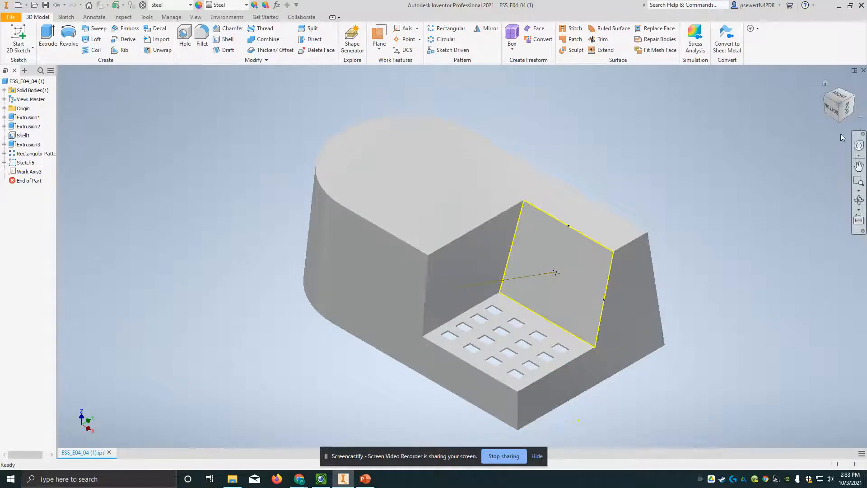
pyautogui.click(848, 116)
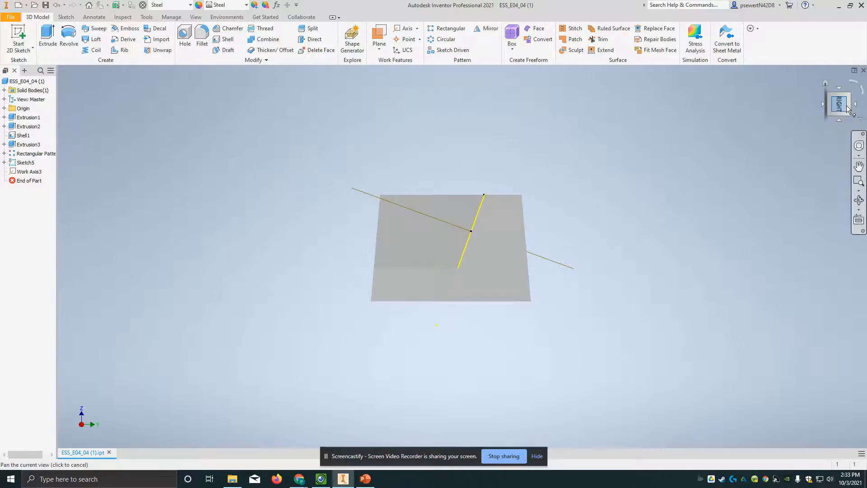
pyautogui.click(826, 83)
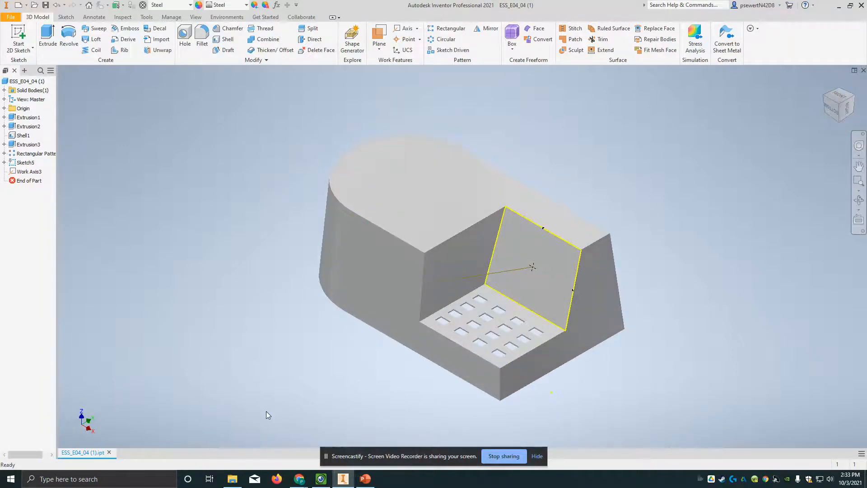
pyautogui.click(327, 456)
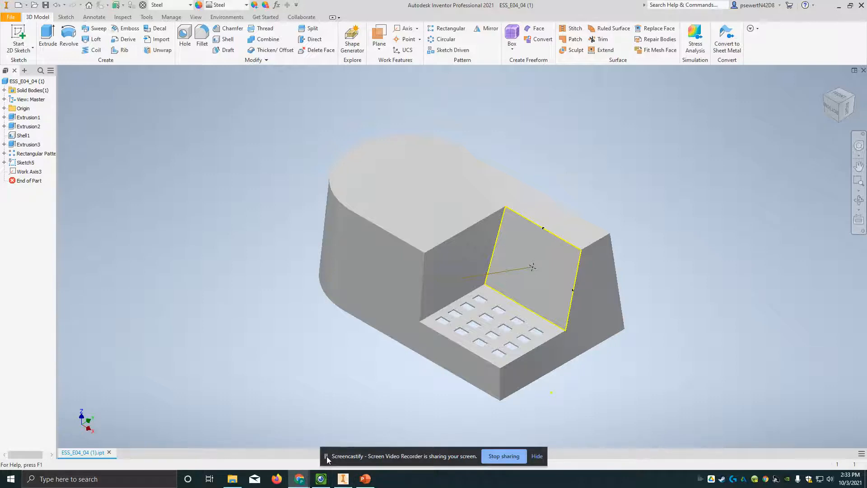
pyautogui.click(335, 403)
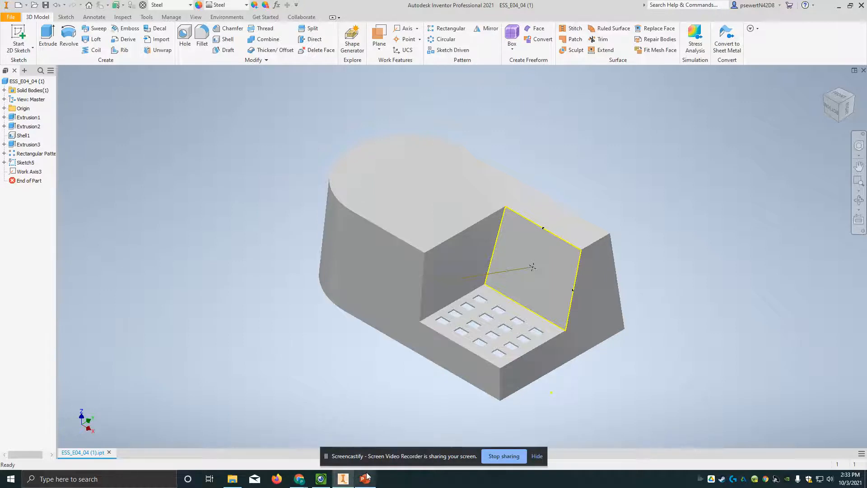
pyautogui.click(335, 459)
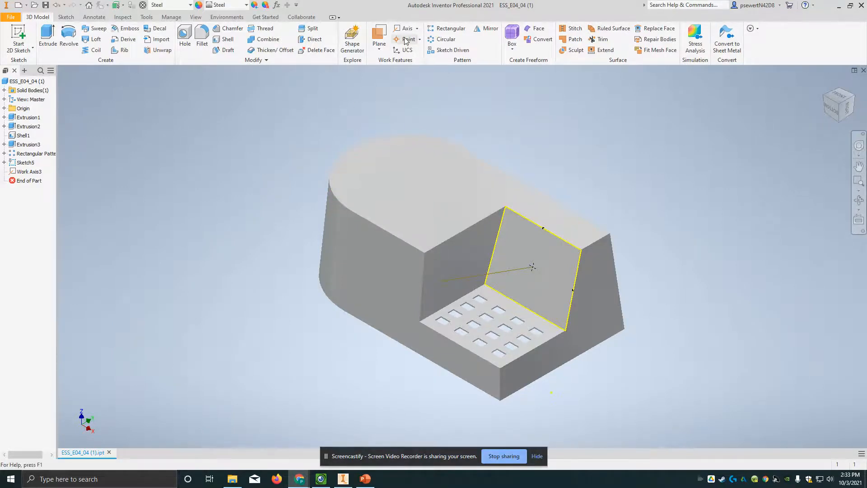
# - Try a work axis through the center of the rounded end's circular top edge, inspect it, and undo it
pyautogui.click(419, 30)
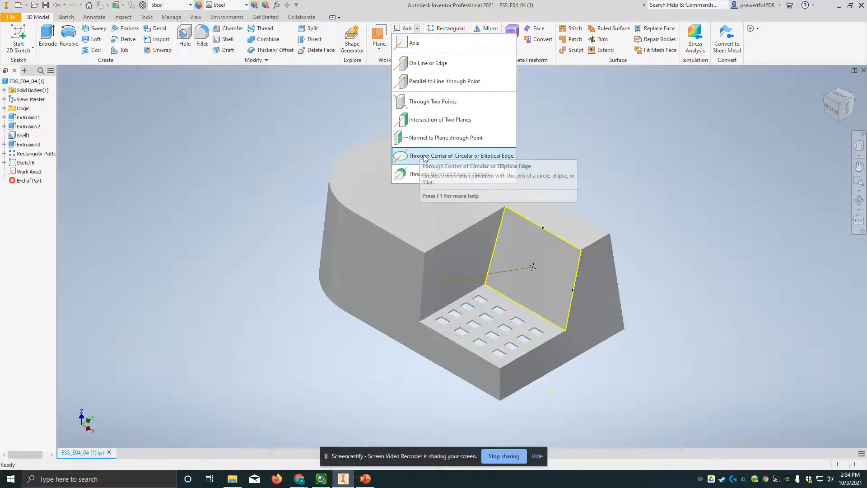
pyautogui.click(488, 157)
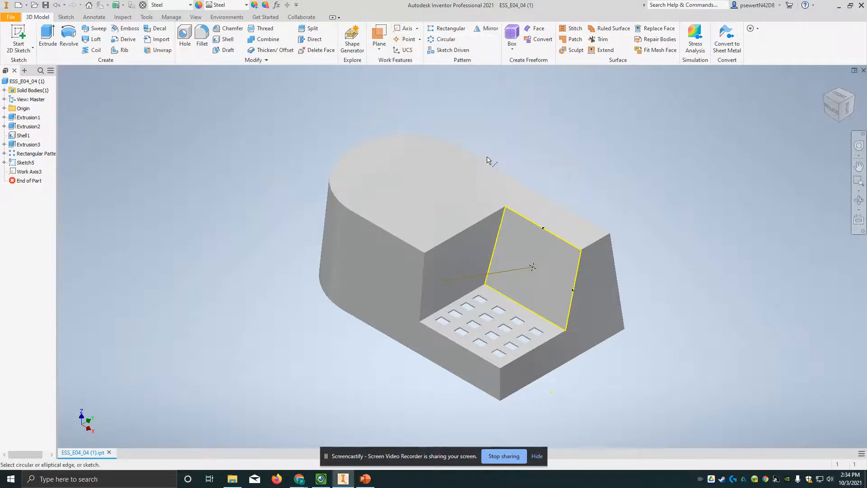
pyautogui.click(353, 150)
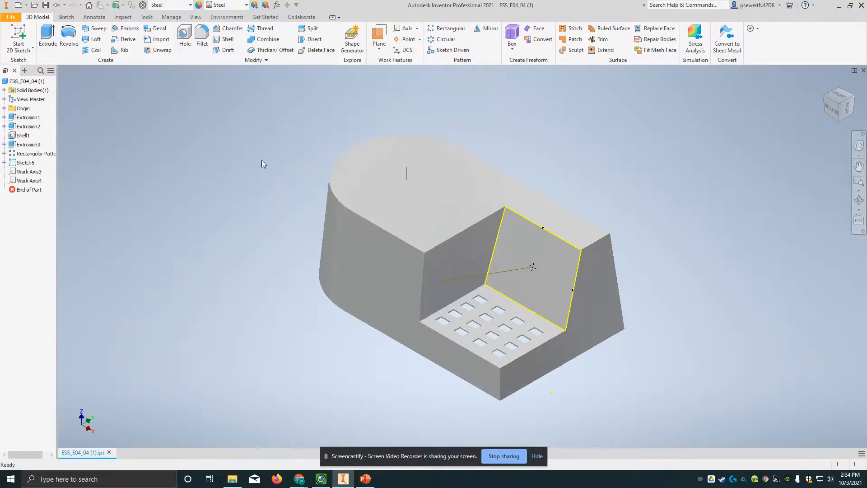
pyautogui.click(831, 109)
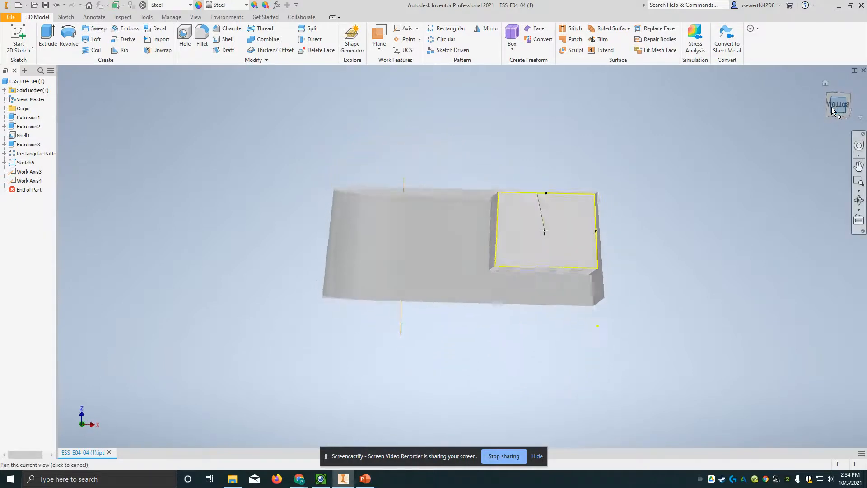
pyautogui.click(826, 84)
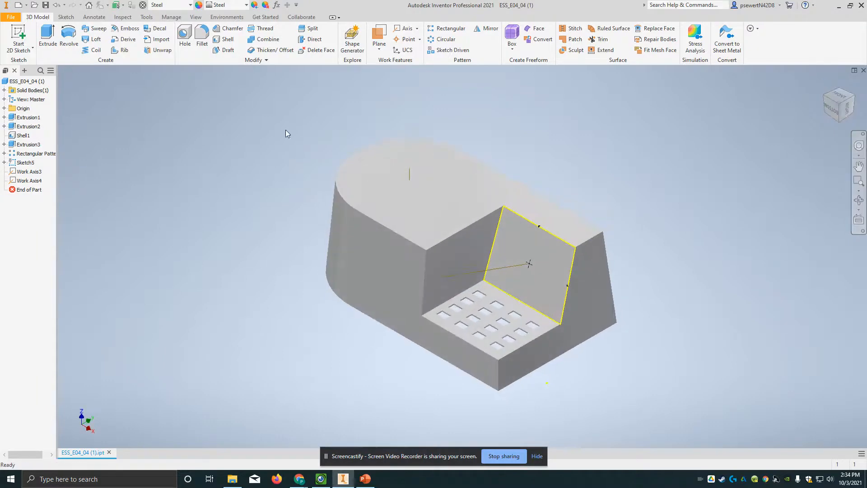
pyautogui.click(56, 5)
# - Create a work axis through the revolved face at the part's rounded end
pyautogui.click(418, 30)
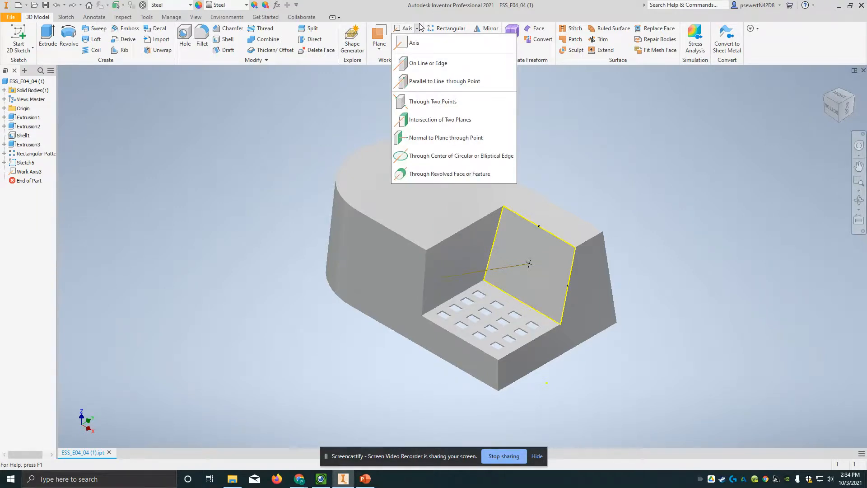
pyautogui.click(440, 174)
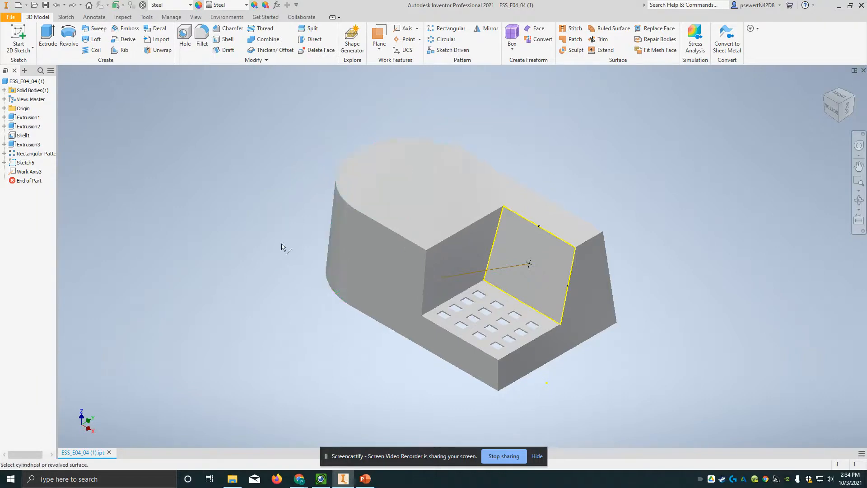
pyautogui.click(343, 232)
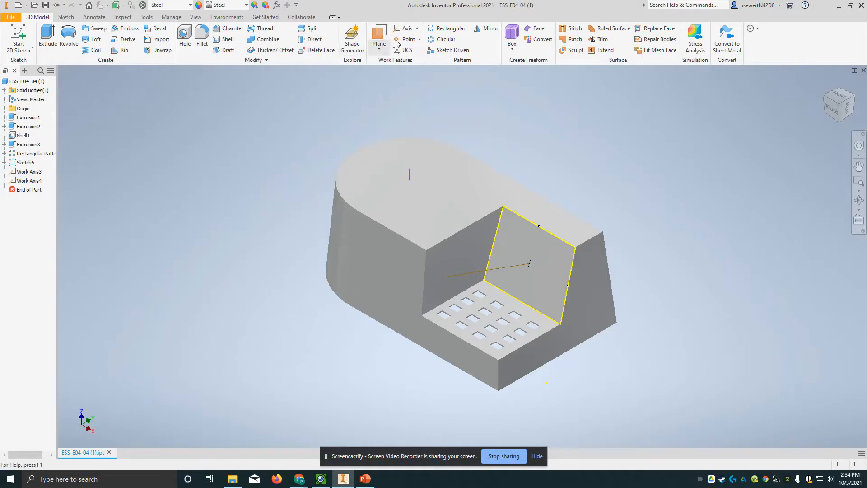
# - Open the work axis creation methods for another axis
pyautogui.click(417, 29)
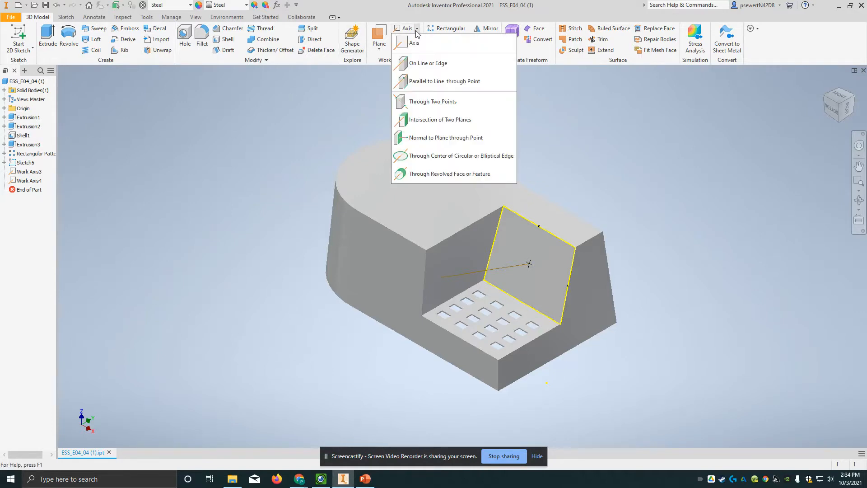